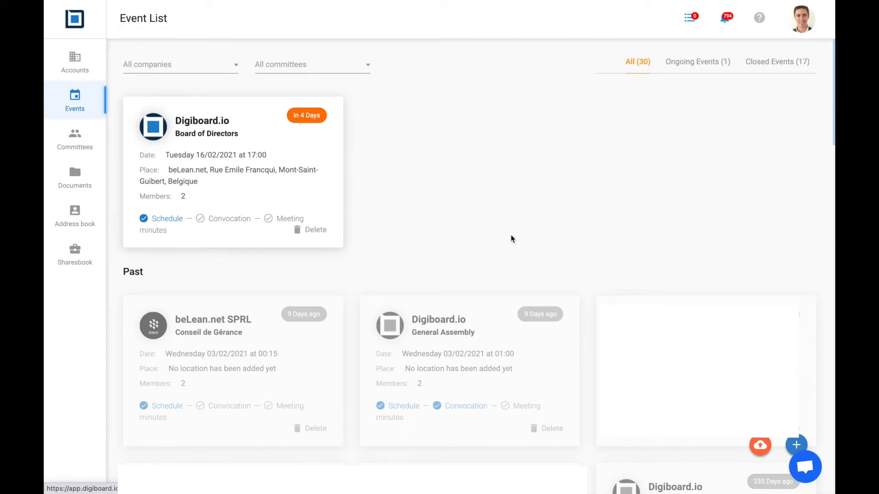
Open the upcoming Digiboard.io Board of Directors convocation and add a "Management report" agenda item with the first listed member in charge
{"action": "left_click", "coordinate": [250, 183]}
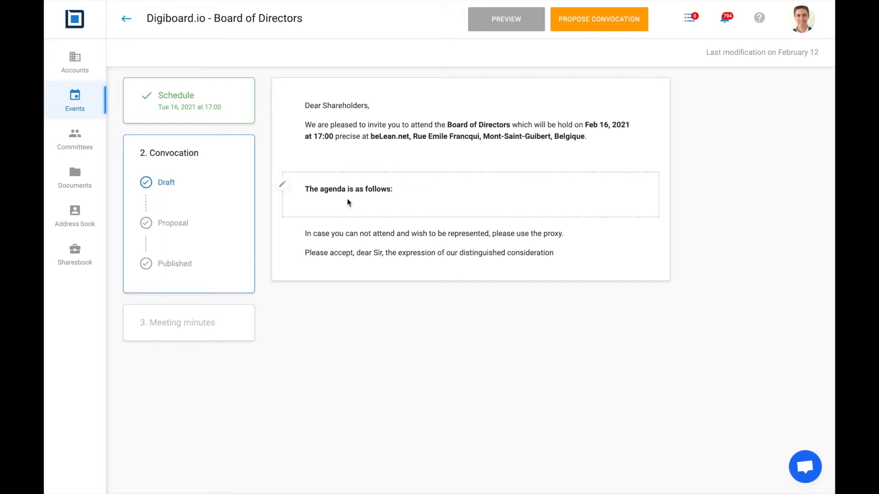
{"action": "left_click", "coordinate": [283, 186]}
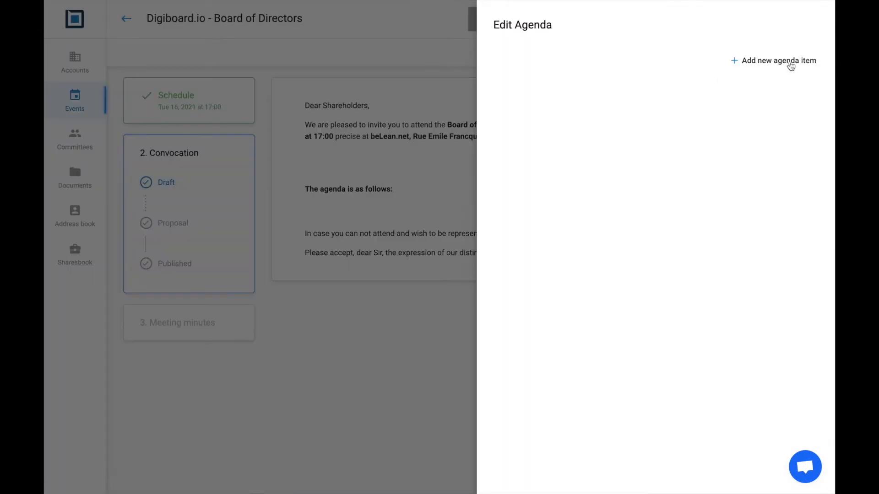
{"action": "left_click", "coordinate": [790, 66]}
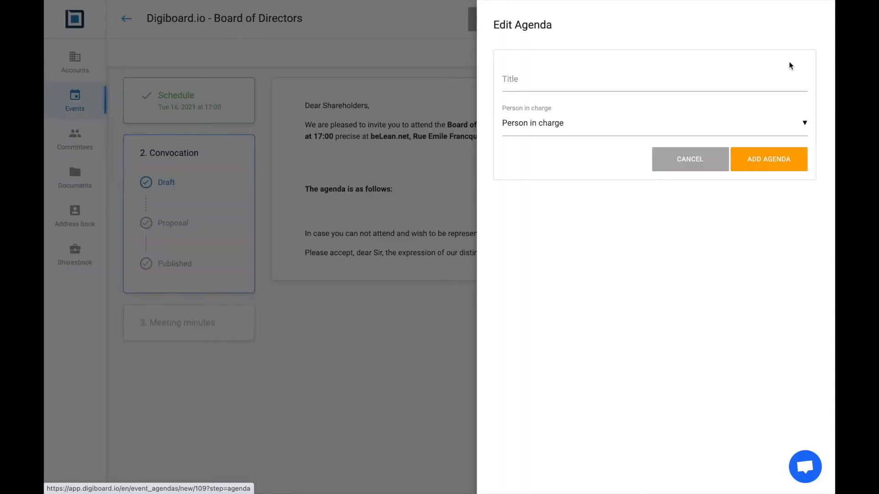
{"action": "left_click", "coordinate": [630, 88]}
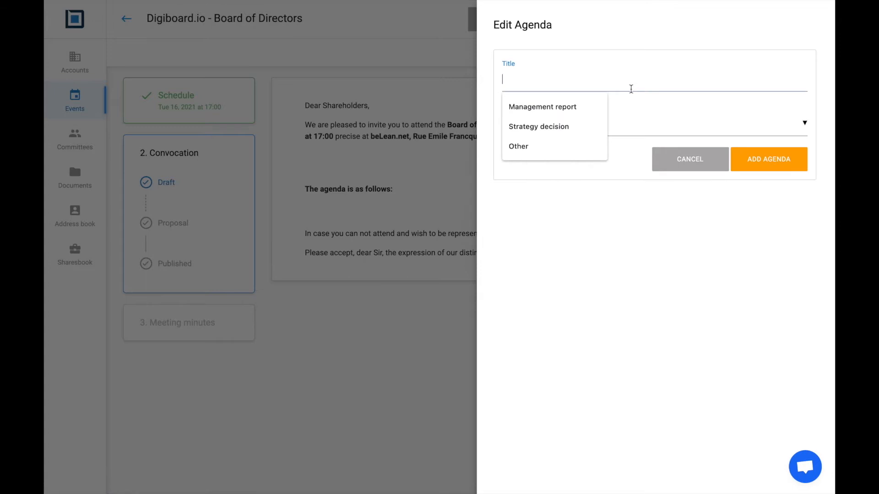
{"action": "left_click", "coordinate": [561, 107]}
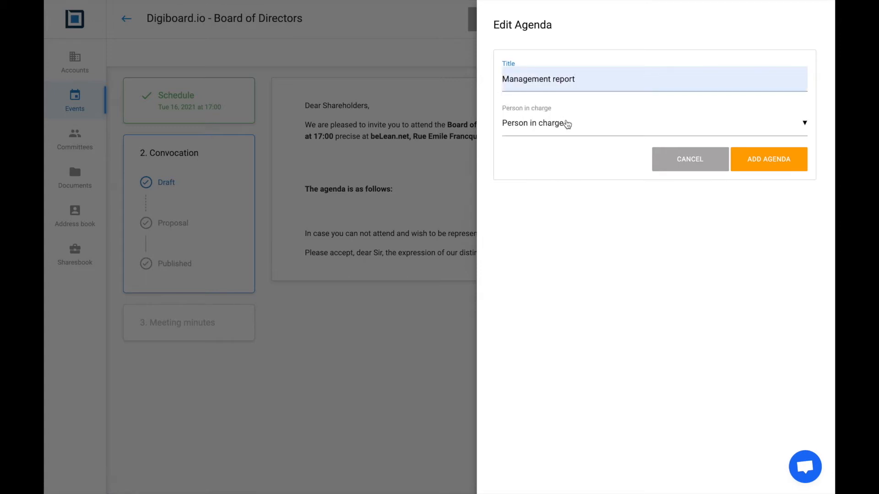
{"action": "left_click", "coordinate": [567, 124]}
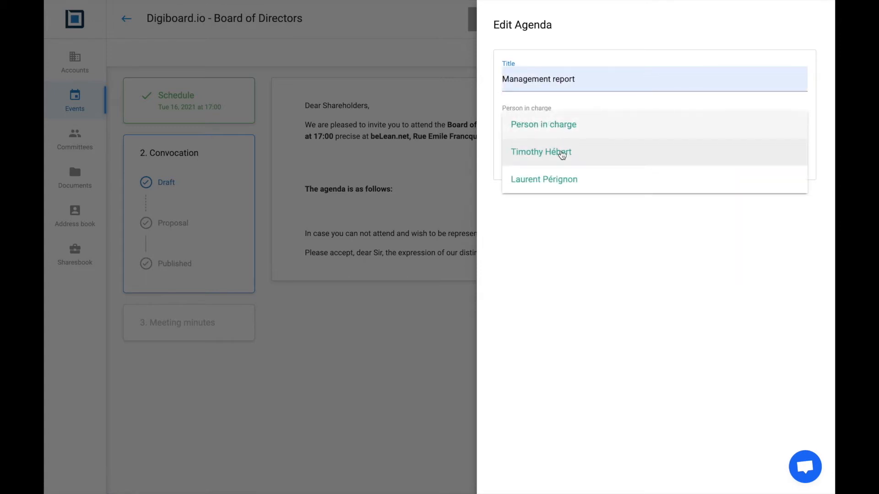
{"action": "left_click", "coordinate": [561, 152]}
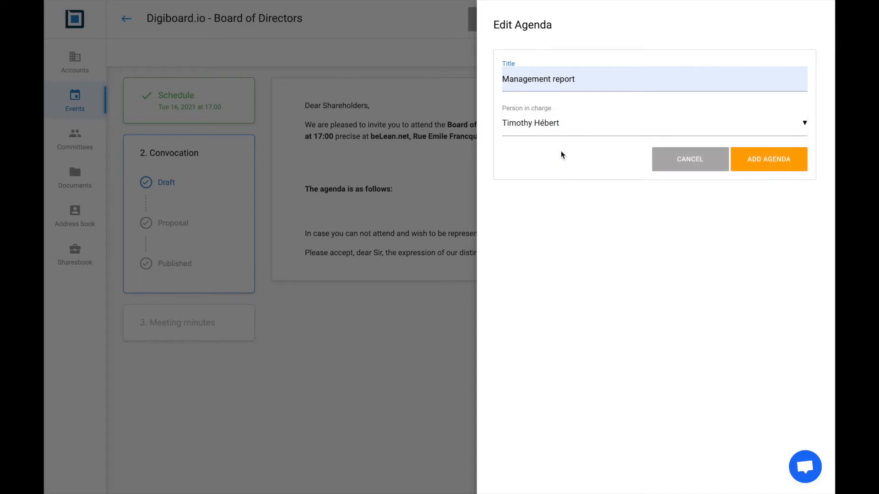
{"action": "left_click", "coordinate": [771, 160]}
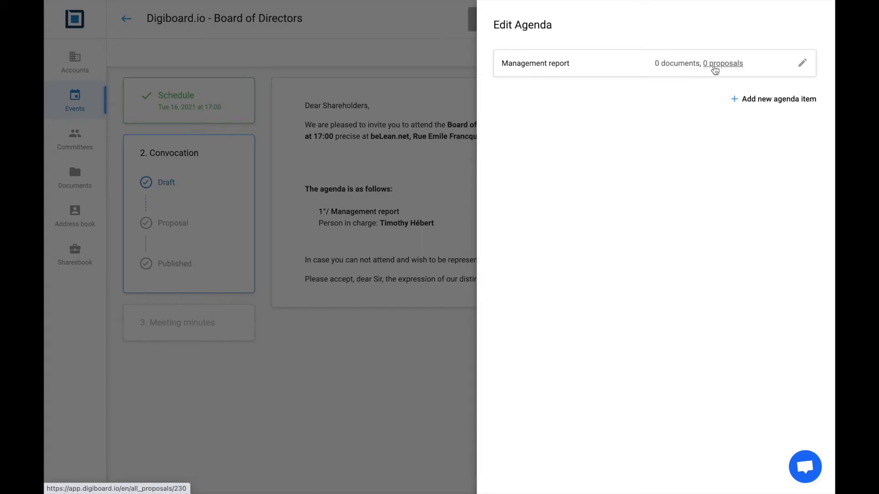
Add a "Strategy decision" agenda item with the second listed member as person in charge
{"action": "left_click", "coordinate": [761, 104]}
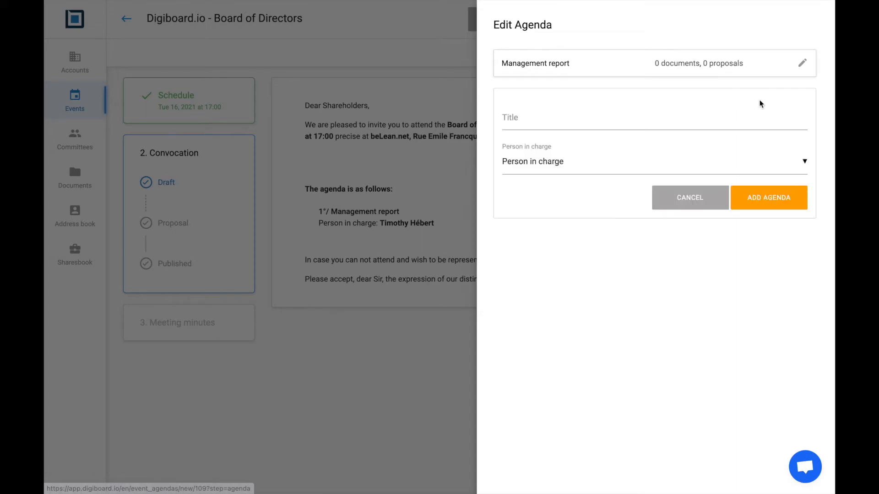
{"action": "left_click", "coordinate": [546, 120]}
{"action": "left_click", "coordinate": [533, 165]}
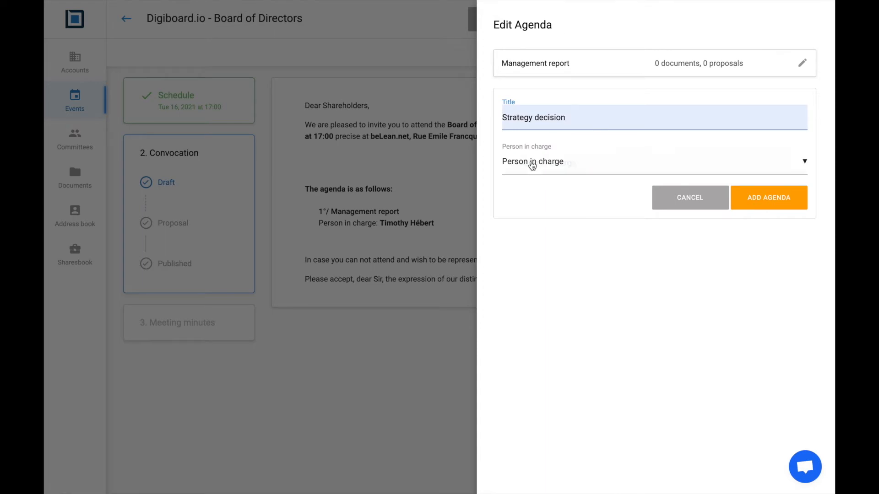
{"action": "left_click", "coordinate": [532, 166]}
{"action": "left_click", "coordinate": [547, 217]}
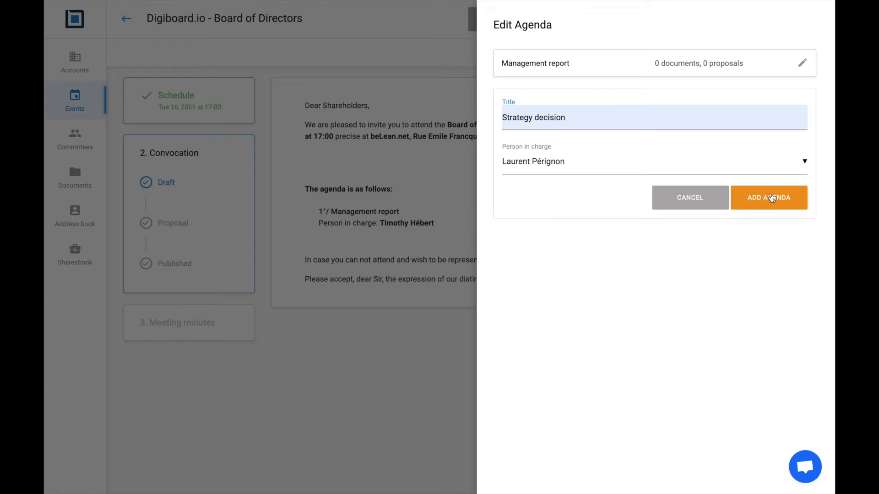
{"action": "left_click", "coordinate": [772, 198]}
Add a third agenda item titled "Other" without assigning a person in charge
{"action": "left_click", "coordinate": [753, 131]}
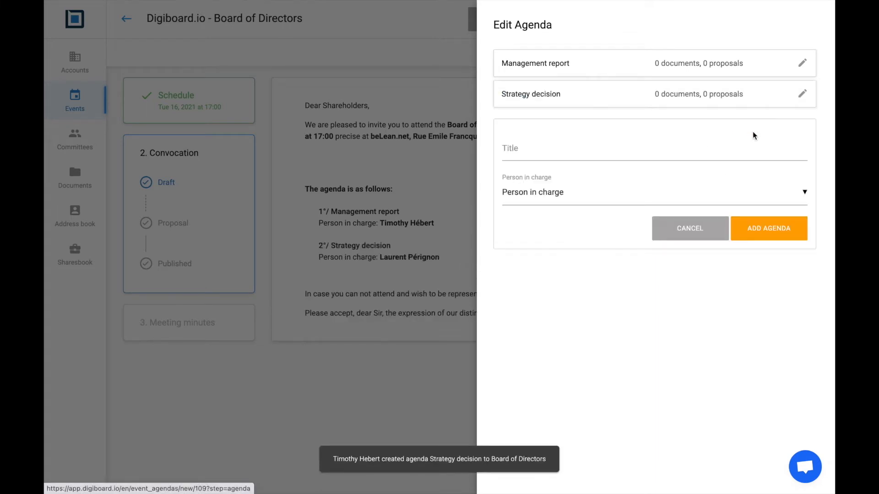
{"action": "left_click", "coordinate": [602, 149]}
{"action": "left_click", "coordinate": [541, 214]}
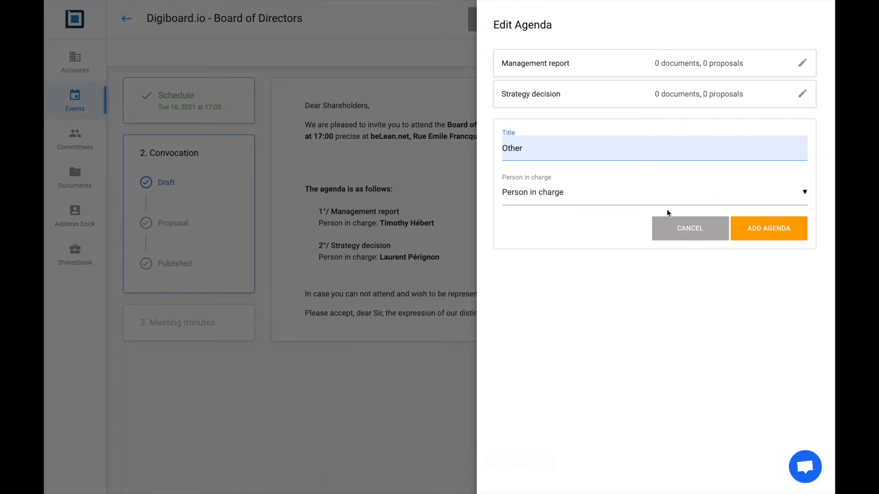
{"action": "left_click", "coordinate": [778, 229]}
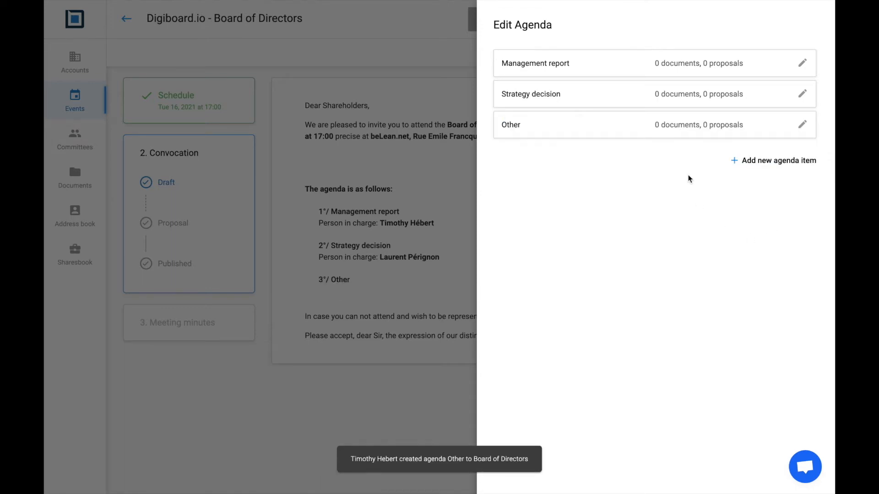
Attach Rapport Annuel.pdf and Budget Annuel.xlsx to the Management report agenda item, and return to the agenda list
{"action": "left_click", "coordinate": [677, 67]}
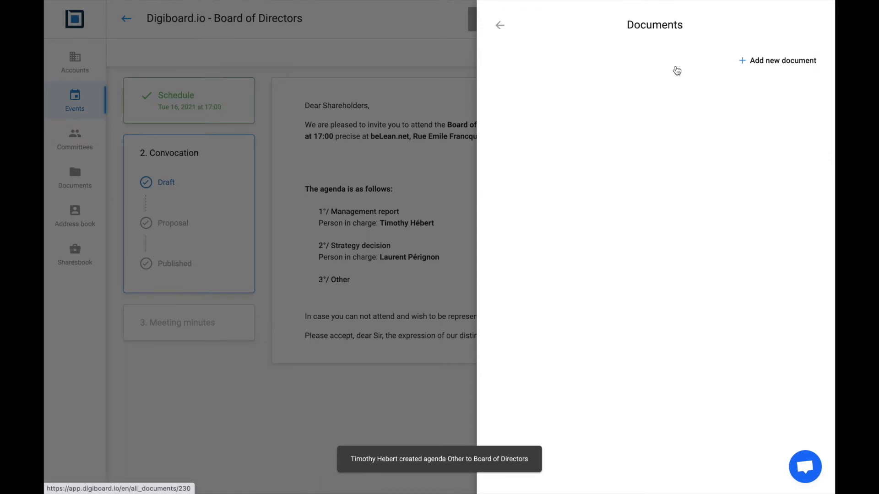
{"action": "left_click", "coordinate": [774, 64]}
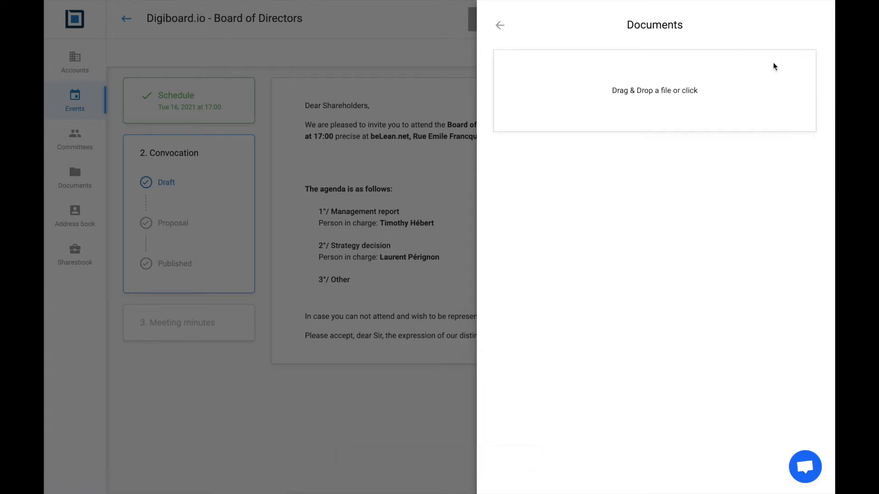
{"action": "left_click", "coordinate": [671, 95]}
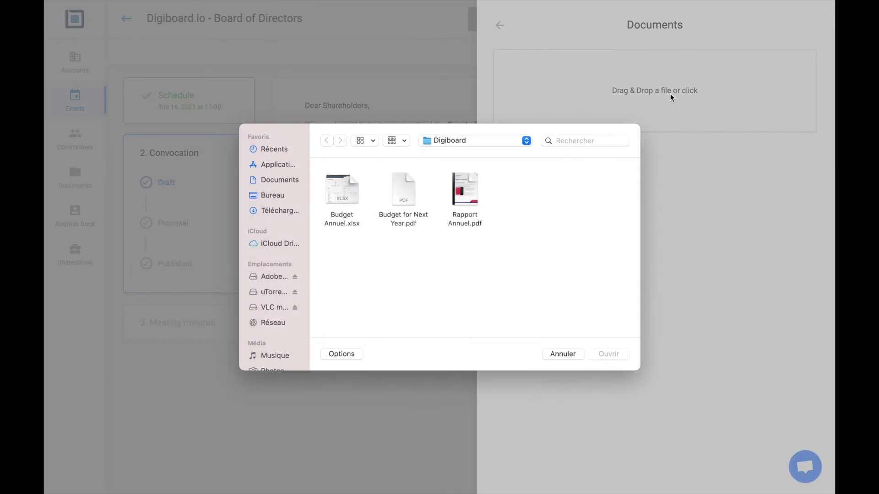
{"action": "double_click", "coordinate": [470, 187]}
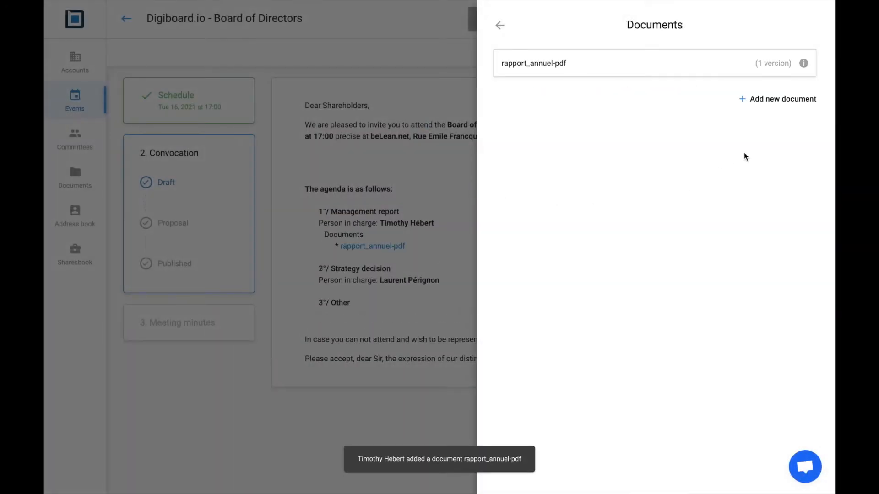
{"action": "left_click", "coordinate": [782, 101]}
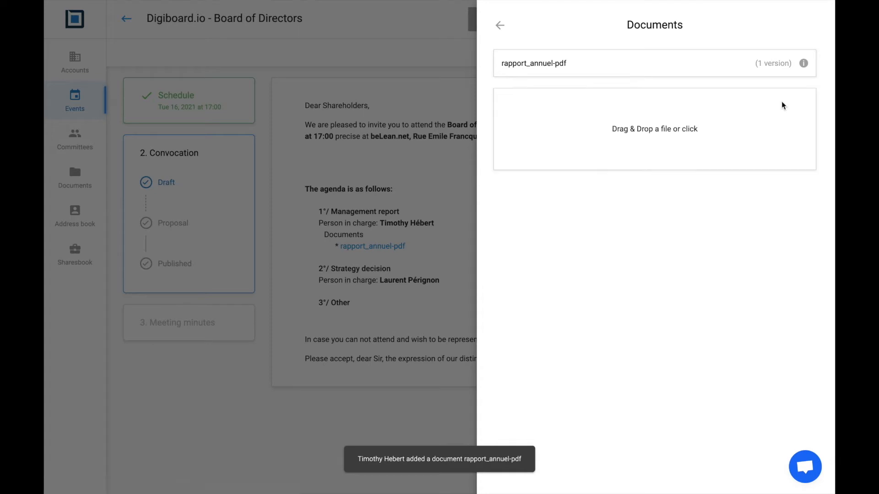
{"action": "left_click", "coordinate": [653, 131]}
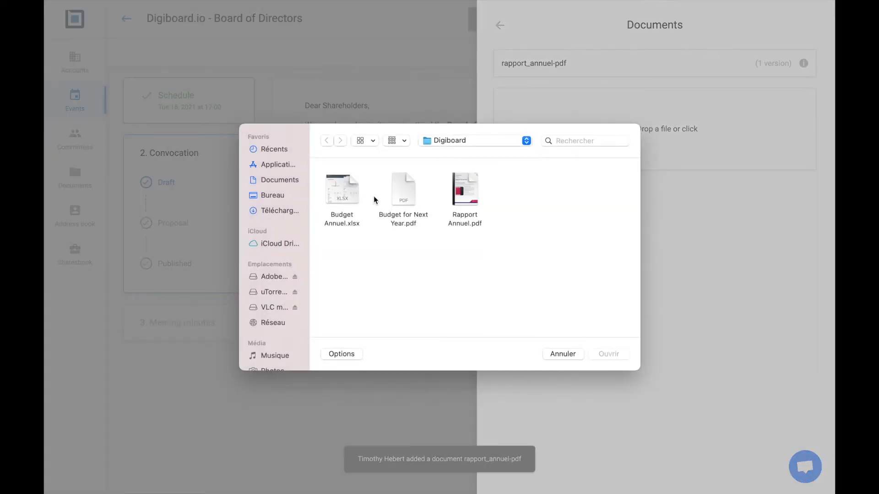
{"action": "double_click", "coordinate": [342, 182]}
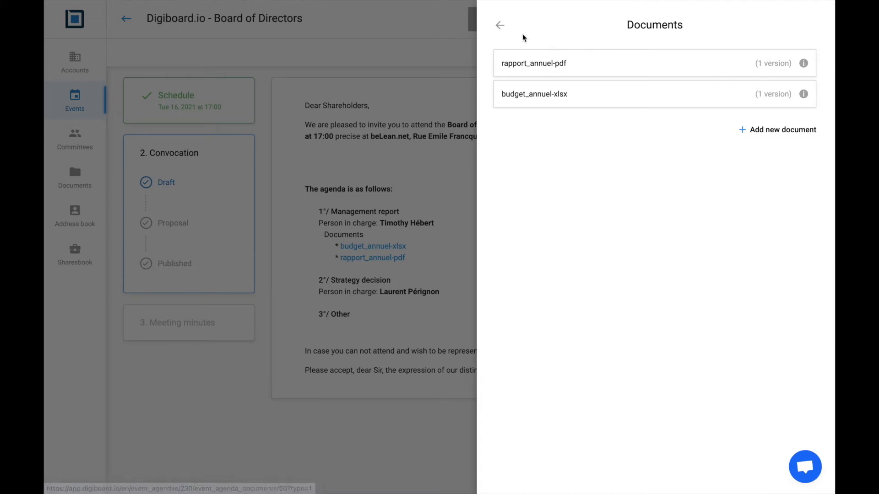
{"action": "left_click", "coordinate": [501, 26]}
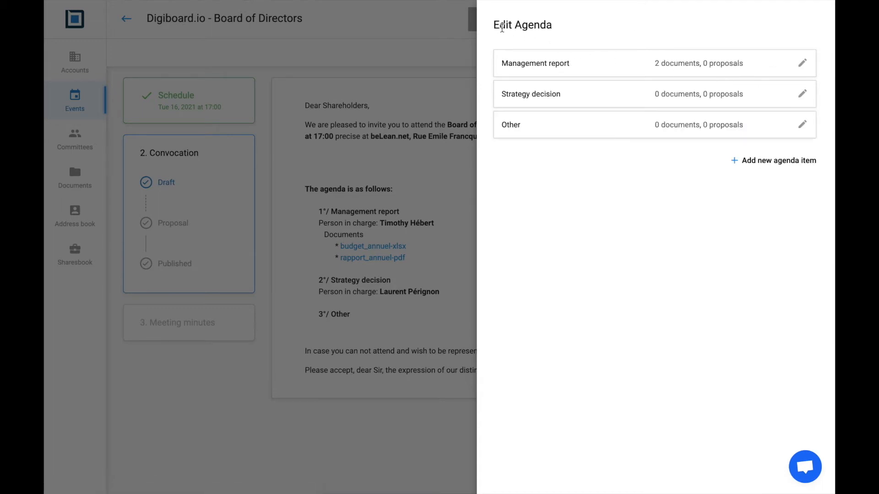
Attach Budget for Next Year.pdf to the Strategy decision agenda item and return to the agenda list
{"action": "left_click", "coordinate": [666, 96]}
{"action": "left_click", "coordinate": [757, 64]}
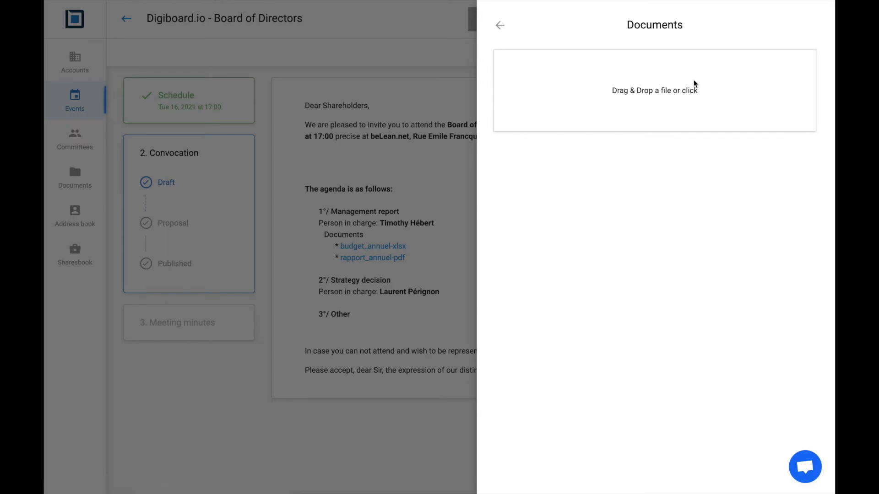
{"action": "left_click", "coordinate": [671, 92]}
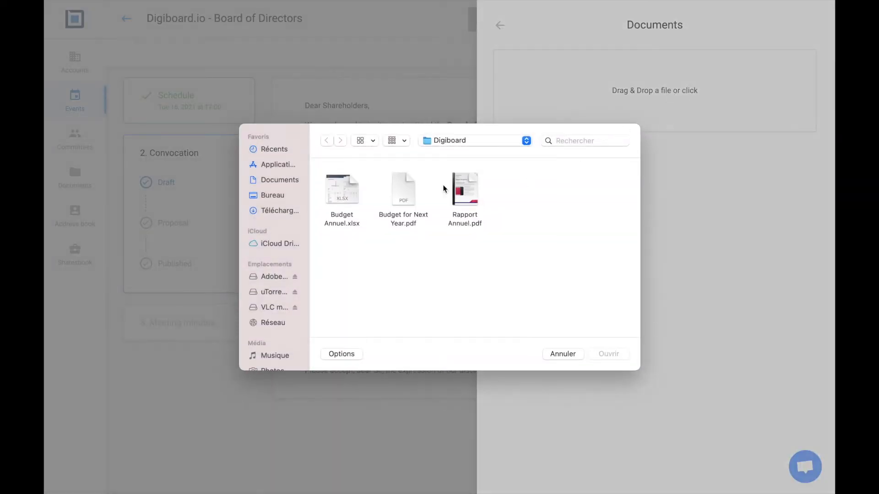
{"action": "double_click", "coordinate": [409, 183]}
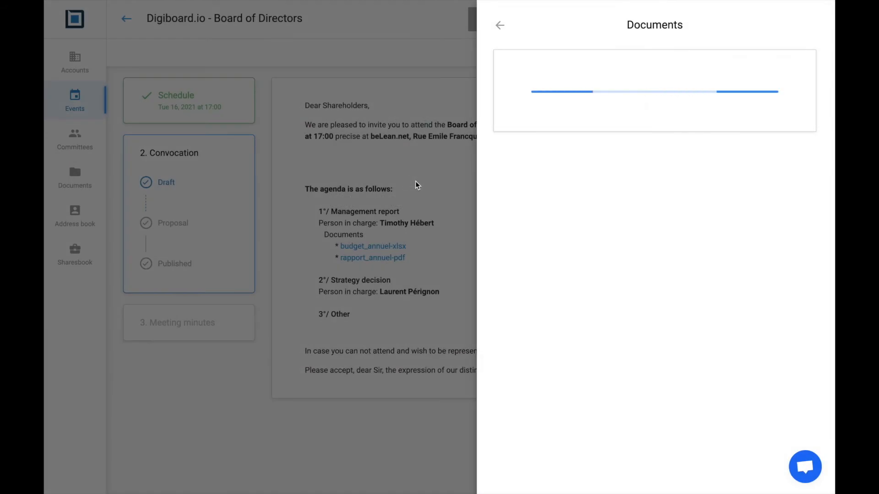
{"action": "left_click", "coordinate": [500, 27]}
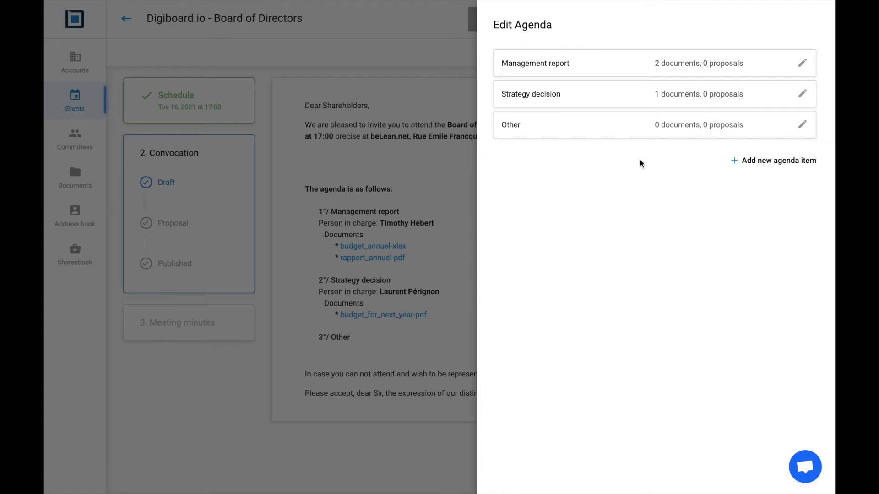
Add a proposal titled "Proposal 1" to the Management report agenda item and close the agenda editor
{"action": "left_click", "coordinate": [724, 65]}
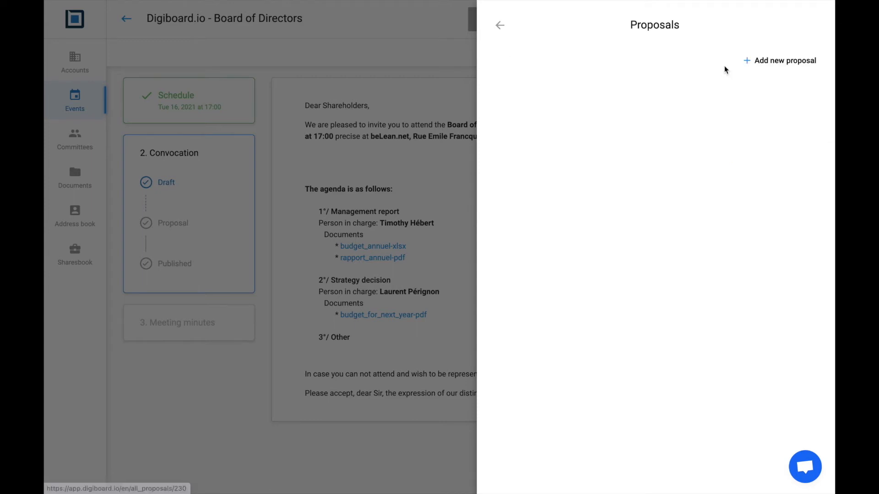
{"action": "left_click", "coordinate": [779, 63]}
{"action": "left_click", "coordinate": [602, 105]}
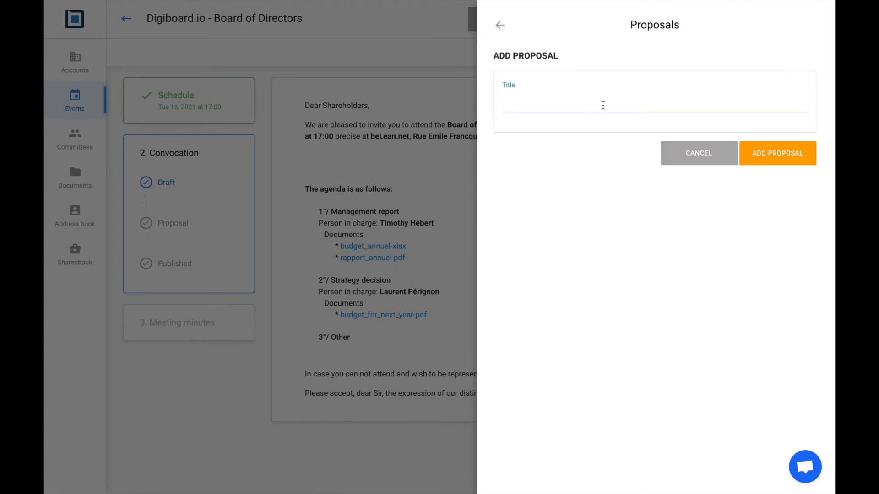
{"action": "type", "text": "Proposal 1"}
{"action": "left_click", "coordinate": [762, 151]}
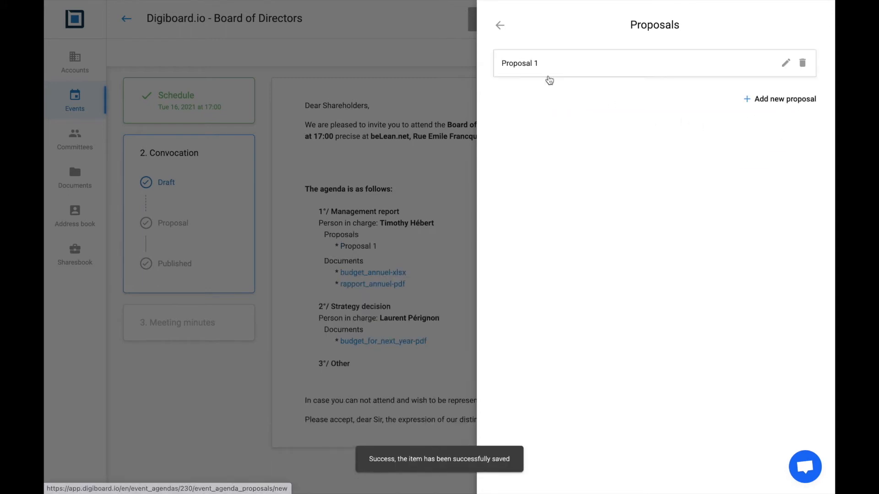
{"action": "left_click", "coordinate": [499, 24]}
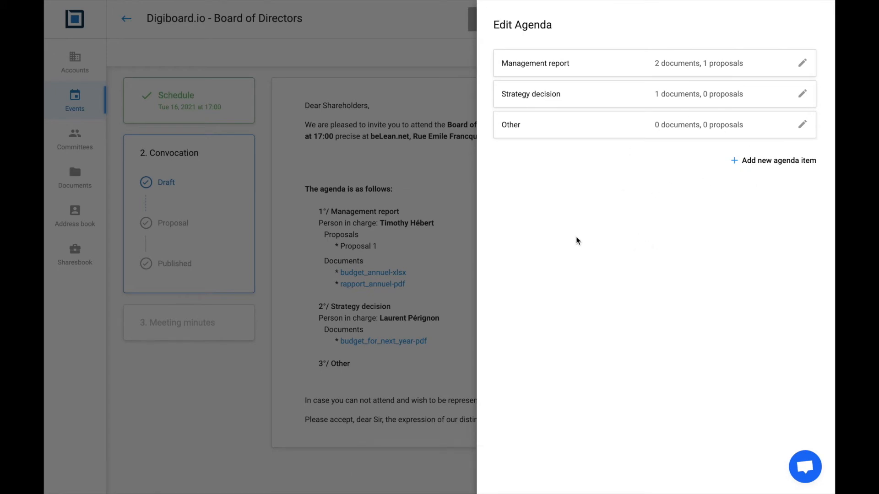
{"action": "left_click", "coordinate": [438, 253]}
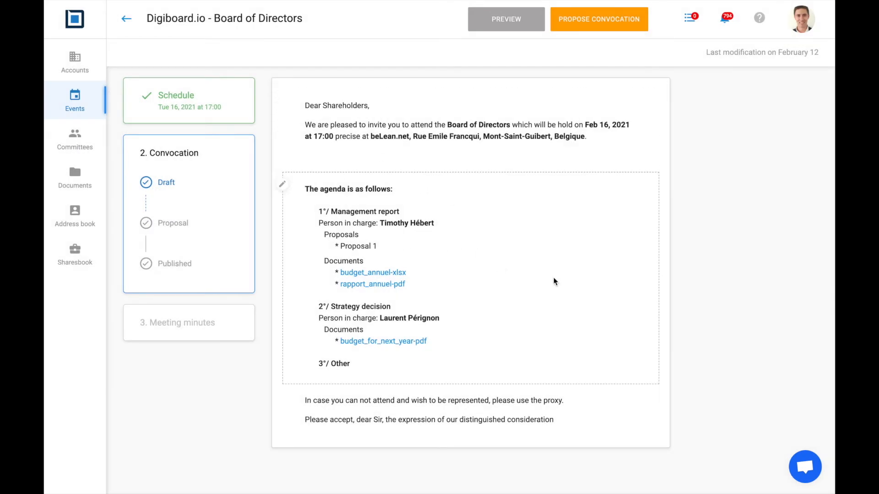
Propose the Board of Directors convocation and check its PDF preview
{"action": "left_click", "coordinate": [513, 25]}
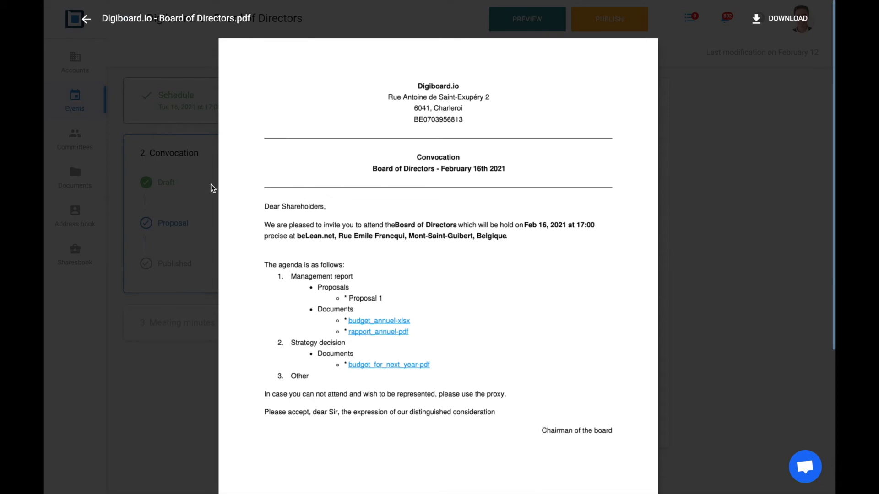
{"action": "left_click", "coordinate": [87, 21]}
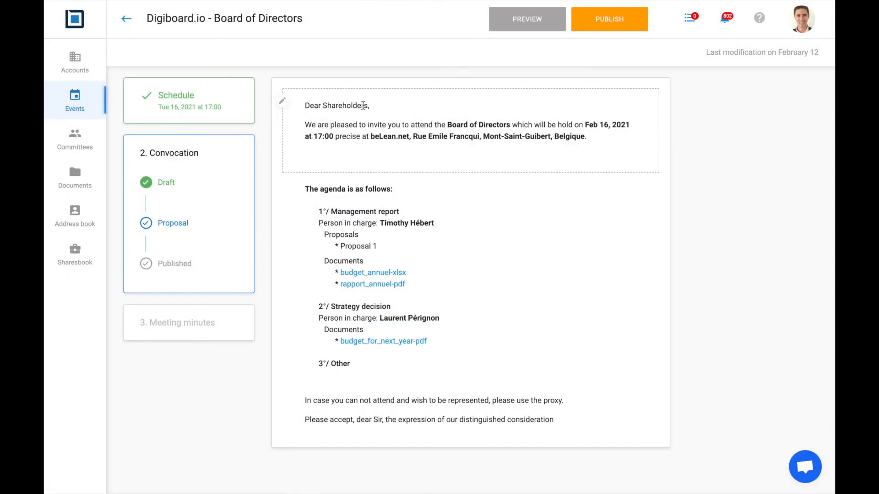
{"action": "left_click", "coordinate": [603, 28]}
{"action": "left_click", "coordinate": [546, 217]}
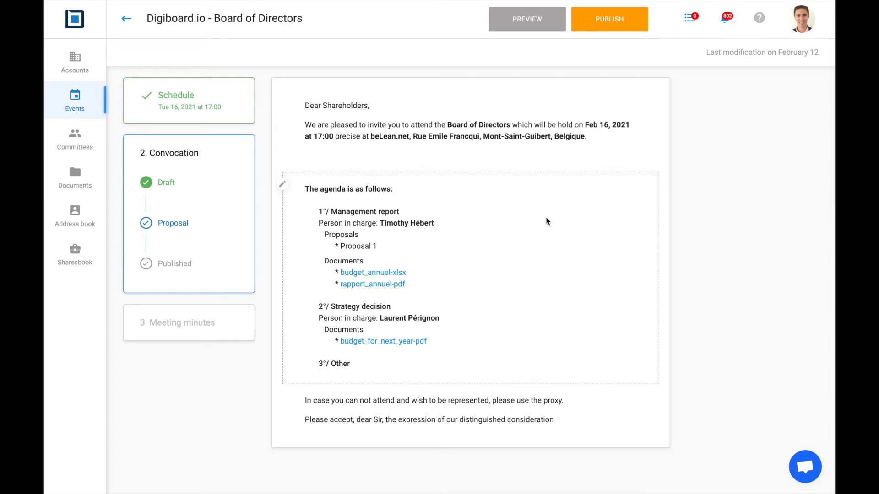
Switch to the mail app and open the notification email from Board of Directors via Digiboard
{"action": "key", "text": "ctrl+Right"}
{"action": "left_click", "coordinate": [265, 60]}
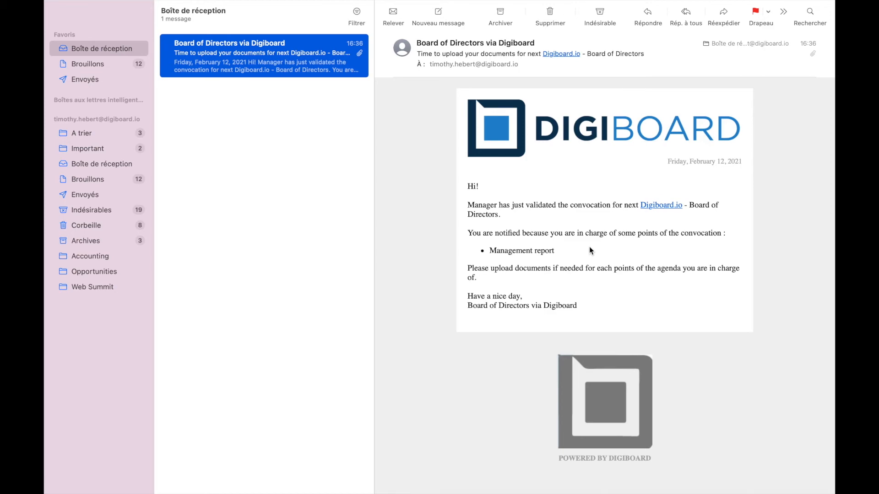
Switch back to Digiboard and add the comment "comment1" to the Management report title in the convocation
{"action": "key", "text": "ctrl+Left"}
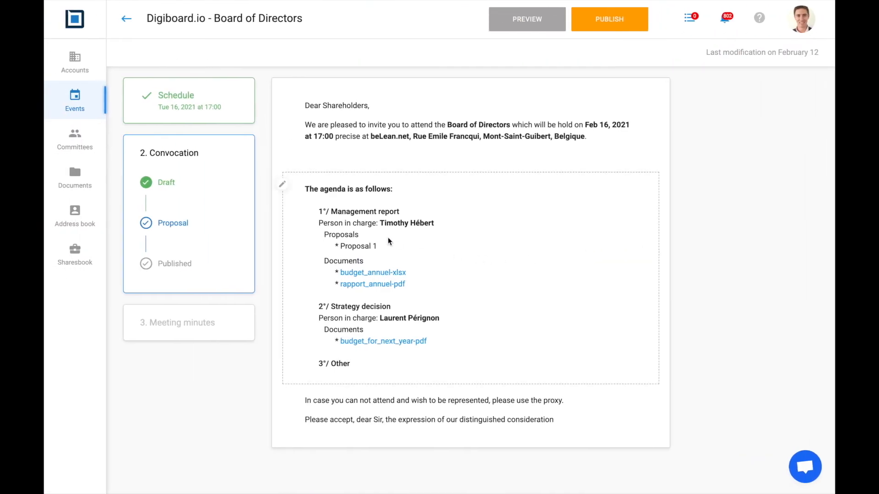
{"action": "left_click_drag", "start_coordinate": [331, 212], "coordinate": [408, 209]}
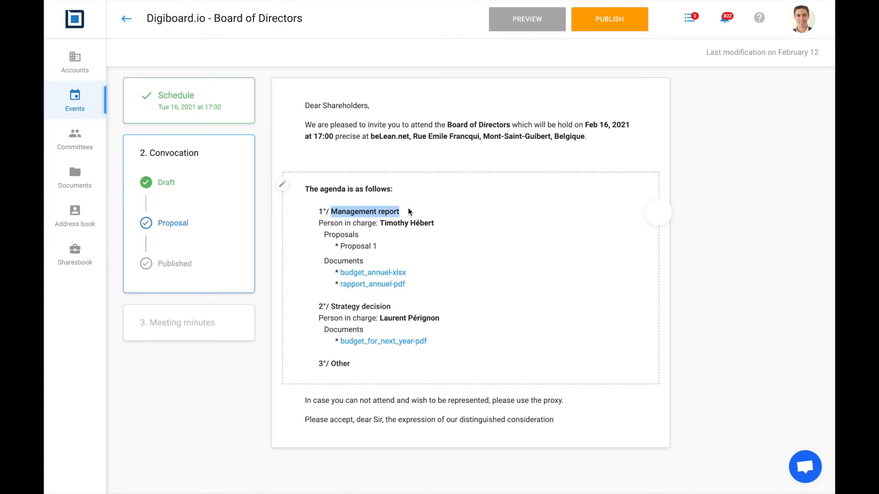
{"action": "left_click", "coordinate": [659, 213]}
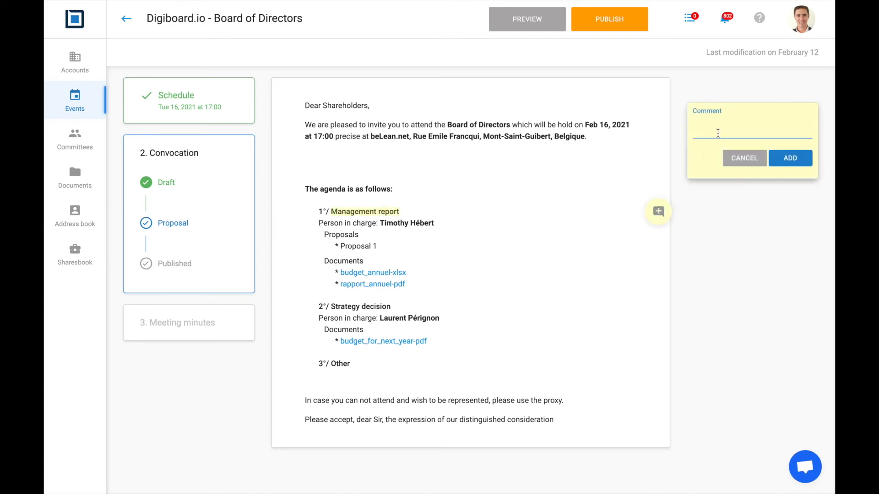
{"action": "type", "text": "coment1"}
{"action": "left_click", "coordinate": [712, 128]}
{"action": "type", "text": "m"}
{"action": "left_click", "coordinate": [794, 160]}
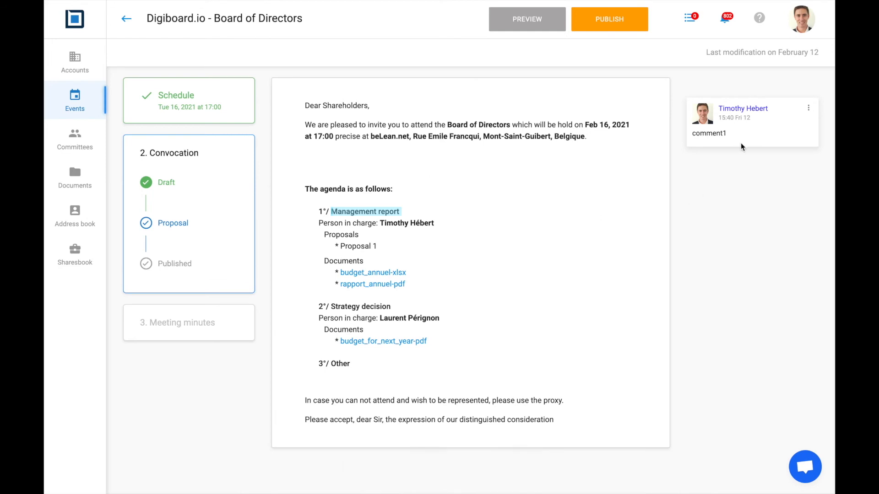
Remove the comment "comment1" from the Management report title
{"action": "left_click", "coordinate": [808, 109]}
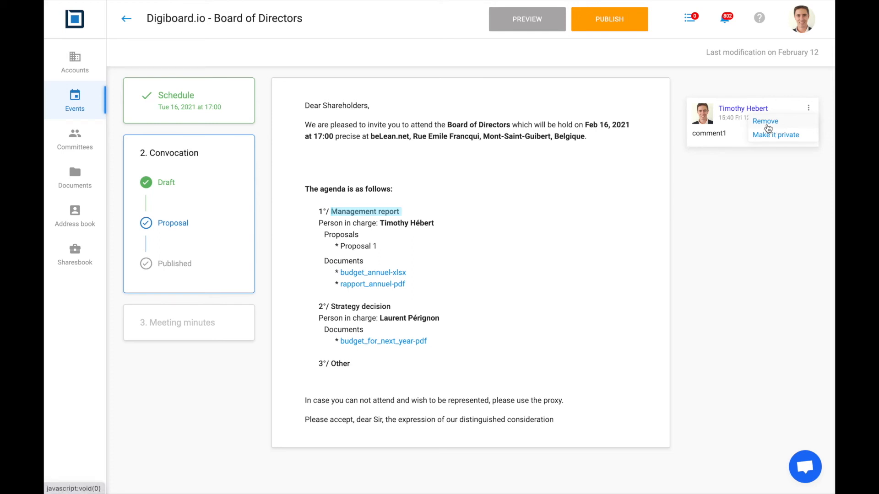
{"action": "left_click", "coordinate": [776, 126]}
{"action": "key", "text": "Return"}
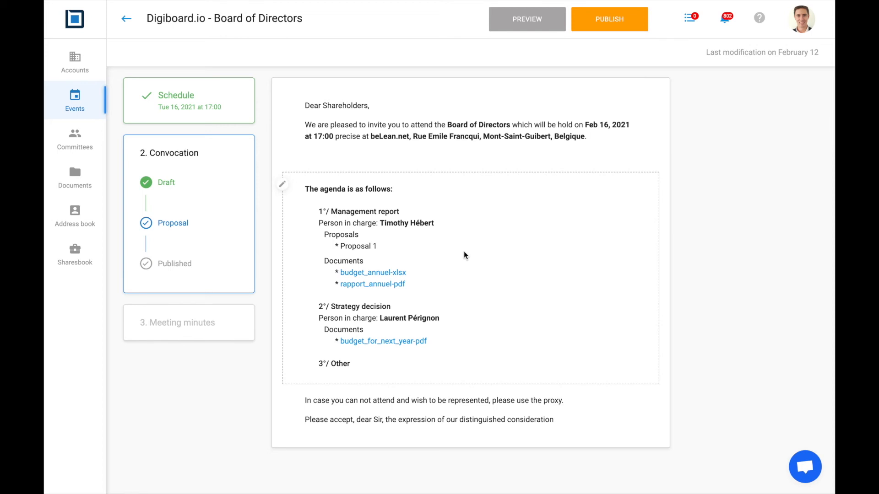
Publish the Board of Directors convocation and confirm notifying all members
{"action": "left_click", "coordinate": [611, 18]}
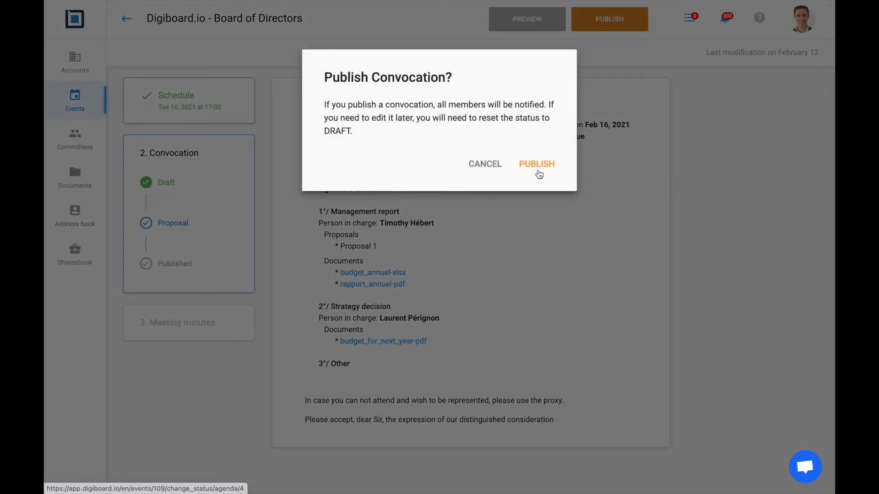
{"action": "left_click", "coordinate": [539, 173]}
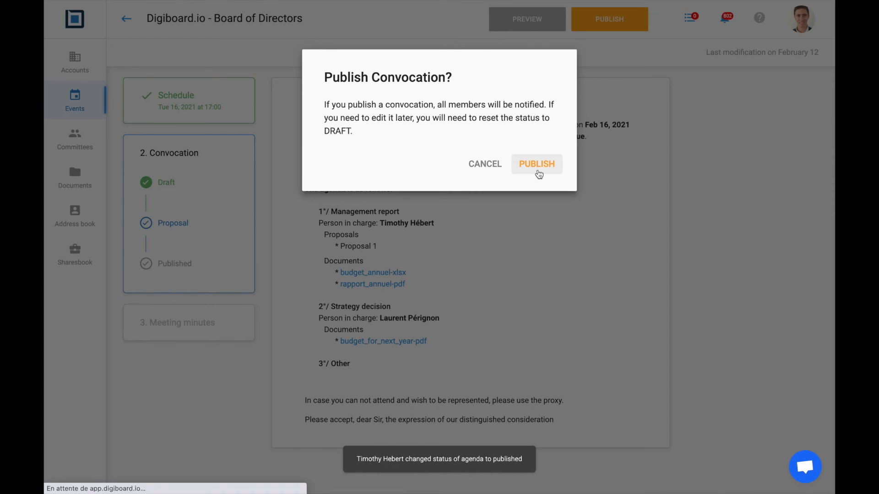
{"action": "left_click", "coordinate": [538, 173]}
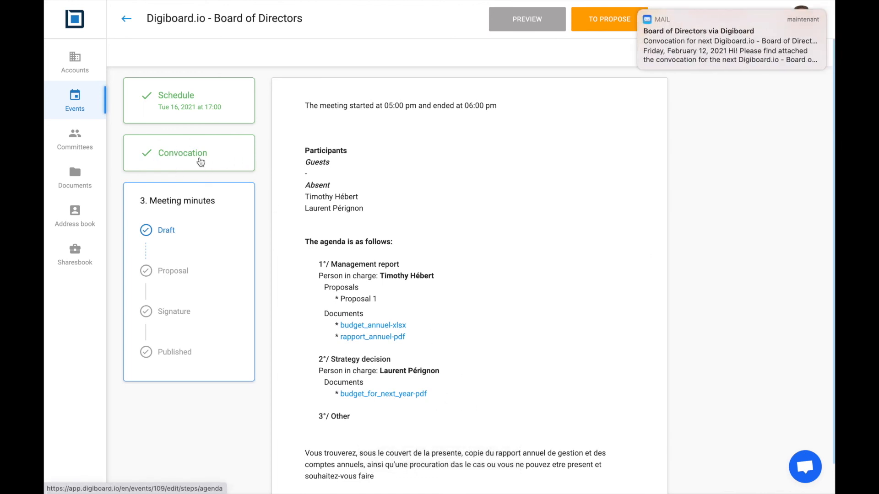
Switch to the mail app and open the new email about the published Board of Directors convocation
{"action": "mouse_move", "coordinate": [662, 60]}
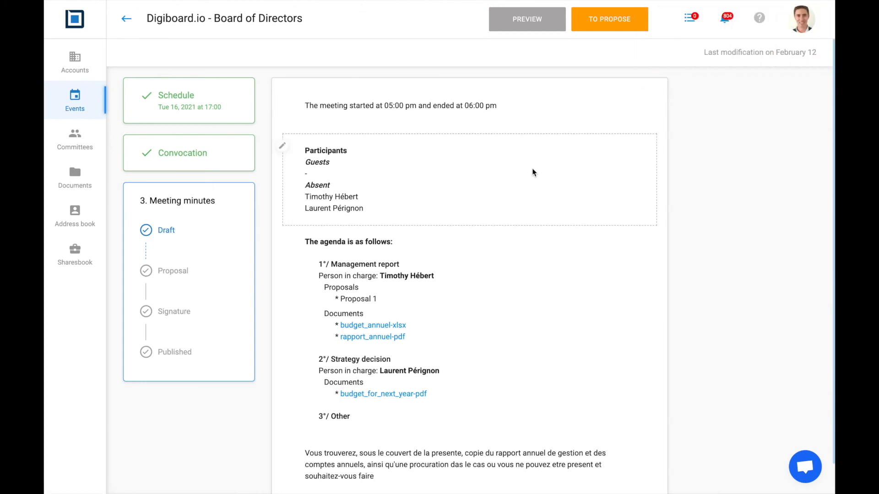
{"action": "key", "text": "ctrl+Right"}
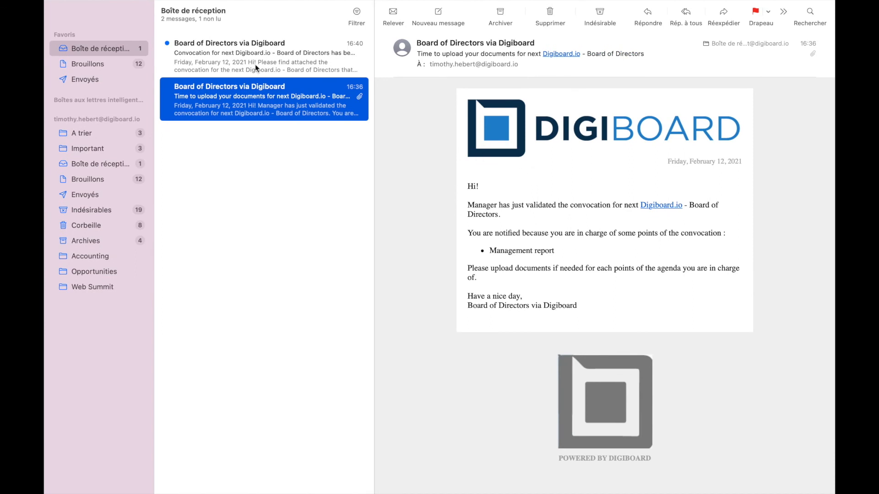
{"action": "left_click", "coordinate": [240, 58]}
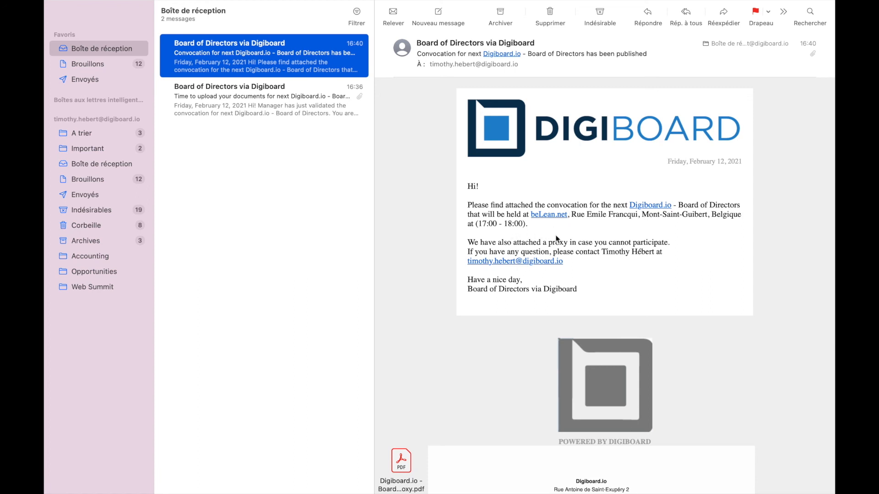
Review the email's message and attached convocation PDF, including the agenda and document links, and return to Digiboard
{"action": "scroll", "coordinate": [538, 386], "scroll_direction": "down", "scroll_amount": 3}
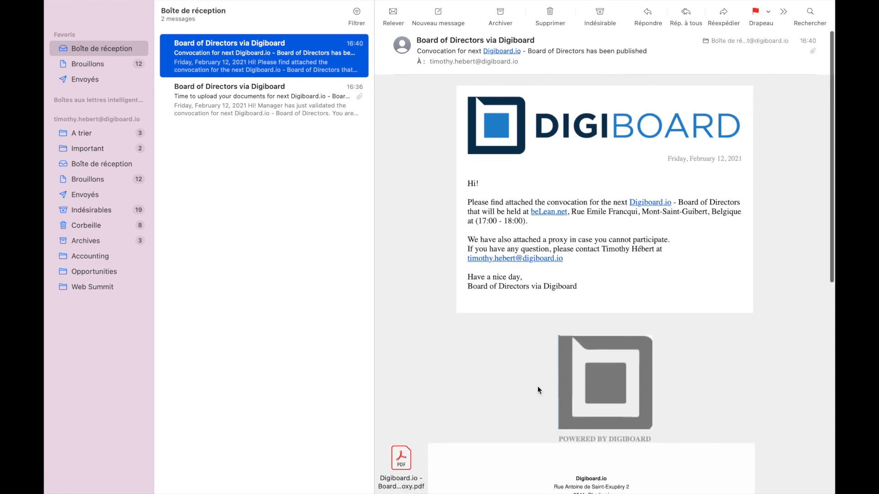
{"action": "scroll", "coordinate": [538, 387], "scroll_direction": "down", "scroll_amount": 4}
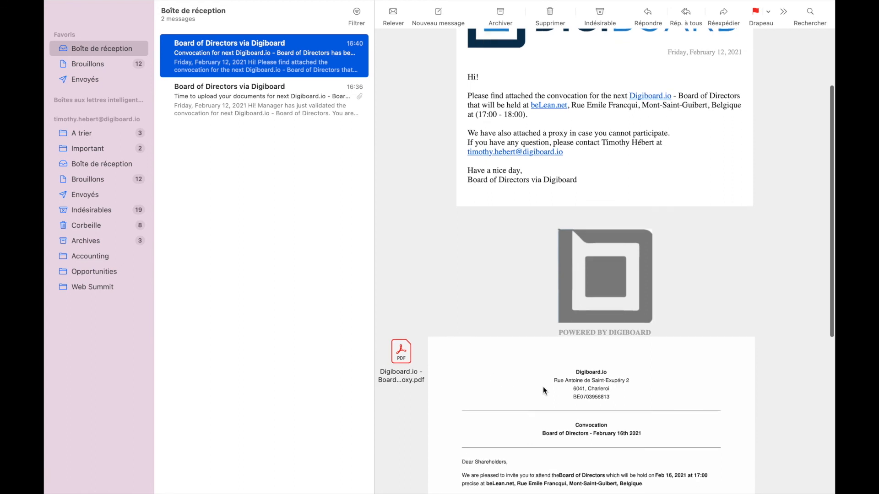
{"action": "scroll", "coordinate": [543, 388], "scroll_direction": "down", "scroll_amount": 2}
{"action": "scroll", "coordinate": [593, 414], "scroll_direction": "down", "scroll_amount": 3}
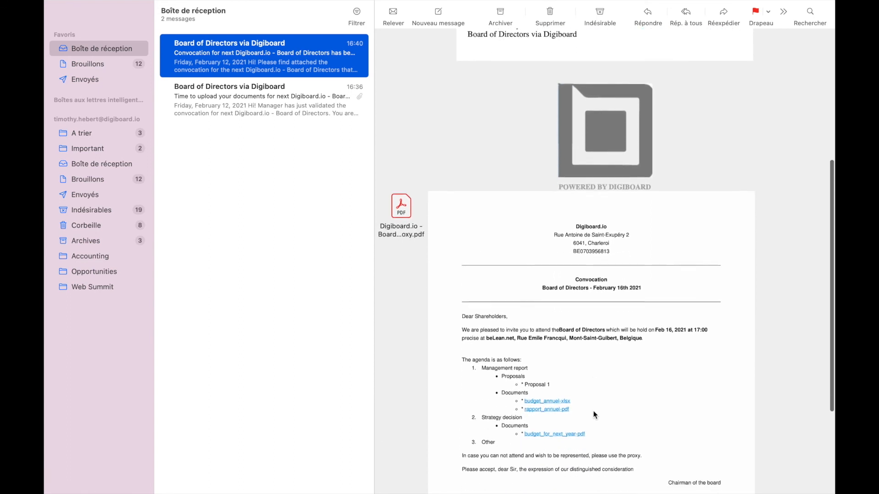
{"action": "scroll", "coordinate": [593, 415], "scroll_direction": "down", "scroll_amount": 2}
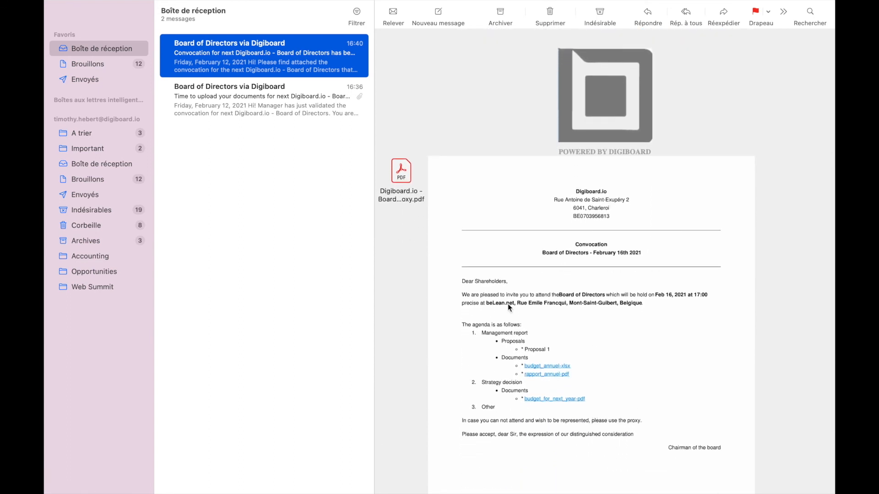
{"action": "scroll", "coordinate": [532, 190], "scroll_direction": "up", "scroll_amount": 4}
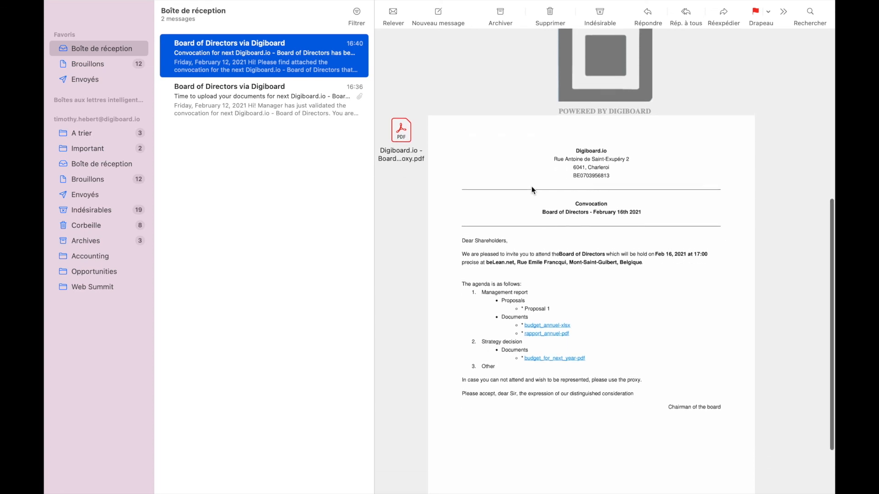
{"action": "scroll", "coordinate": [532, 190], "scroll_direction": "up", "scroll_amount": 5}
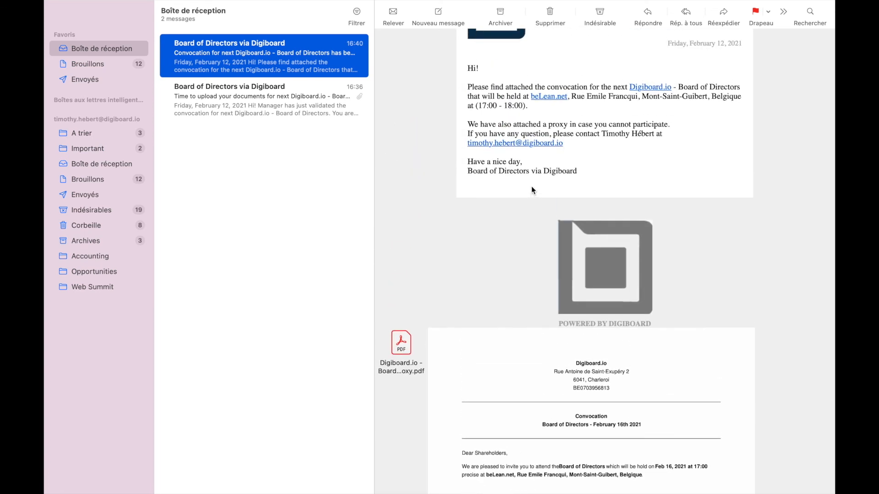
{"action": "key", "text": "ctrl+Left"}
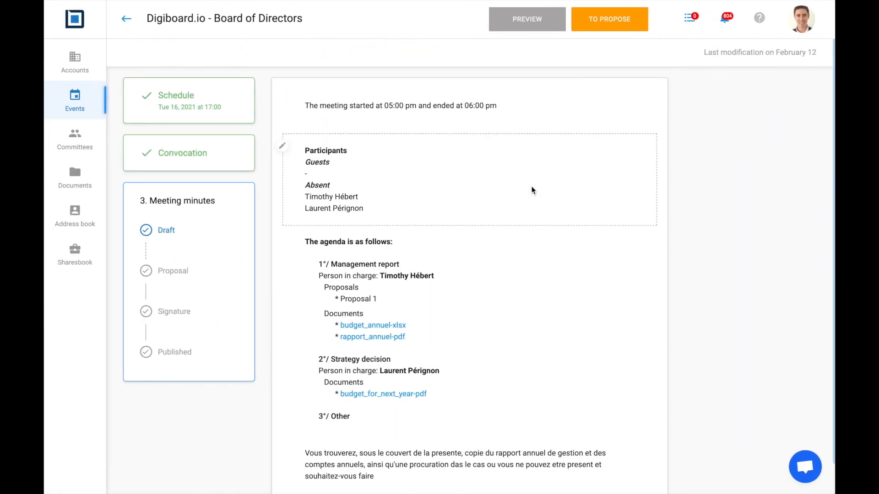